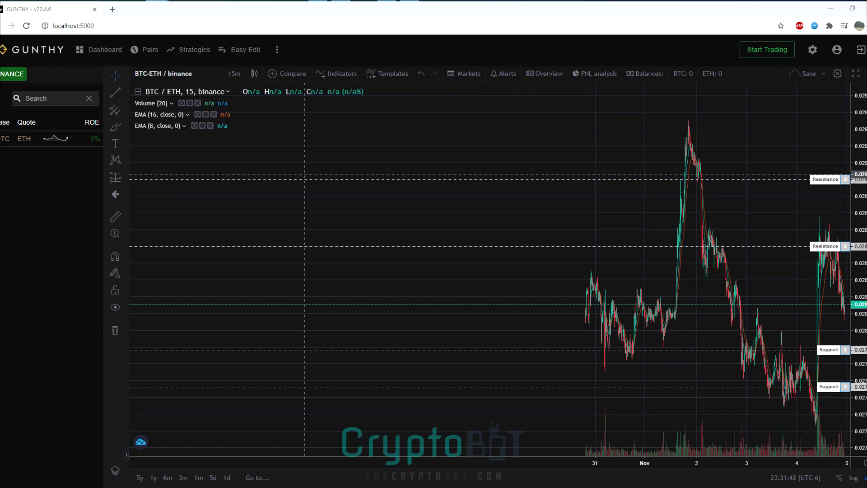
# Step: Zoom in on the BTC/ETH 15-minute chart so the recent candles fill its width
pyautogui.scroll(5, 462, 257)
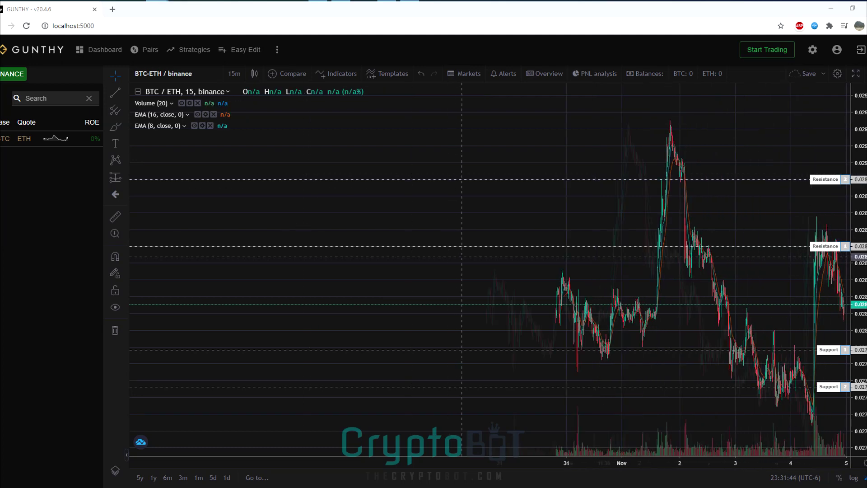
pyautogui.scroll(1, 461, 256)
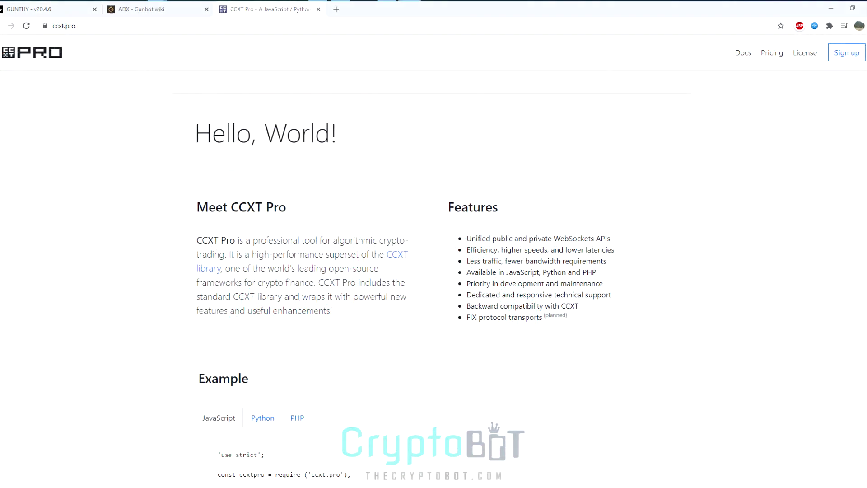
# Step: Highlight the Meet CCXT Pro introduction and view the example code in Python, PHP, then JavaScript
pyautogui.moveTo(332, 310); pyautogui.dragTo(196, 207)
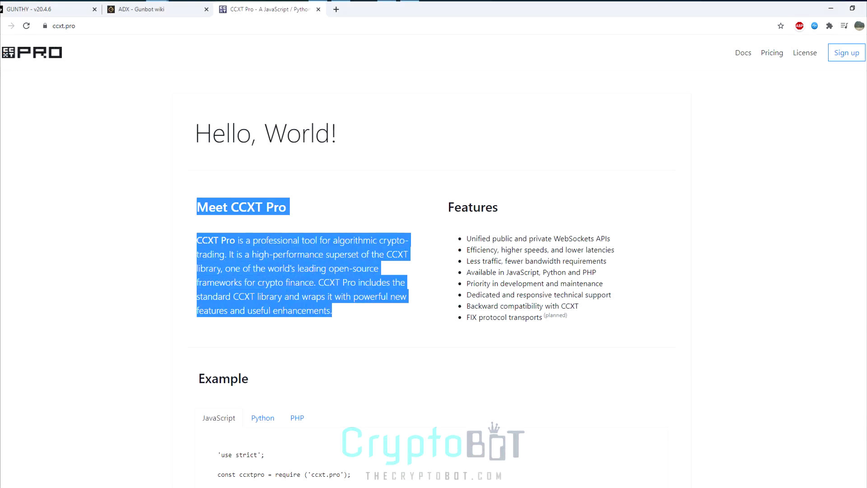
pyautogui.scroll(-1, 434, 271)
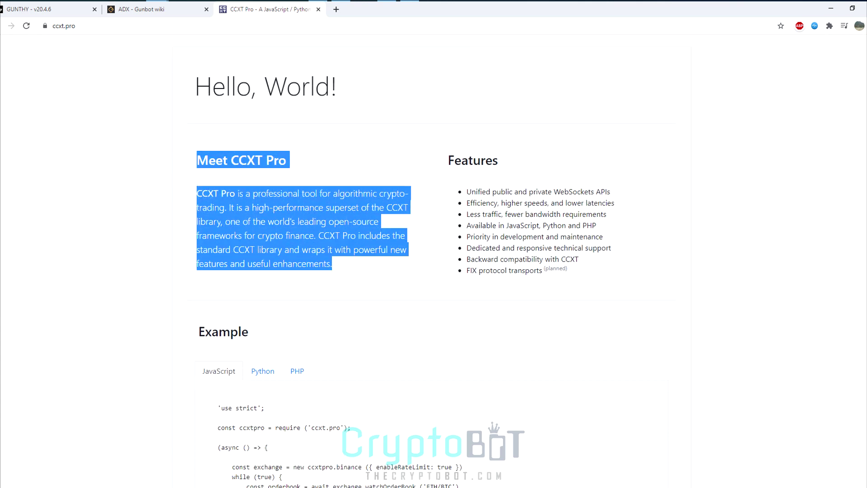
pyautogui.click(263, 371)
pyautogui.scroll(-2, 262, 371)
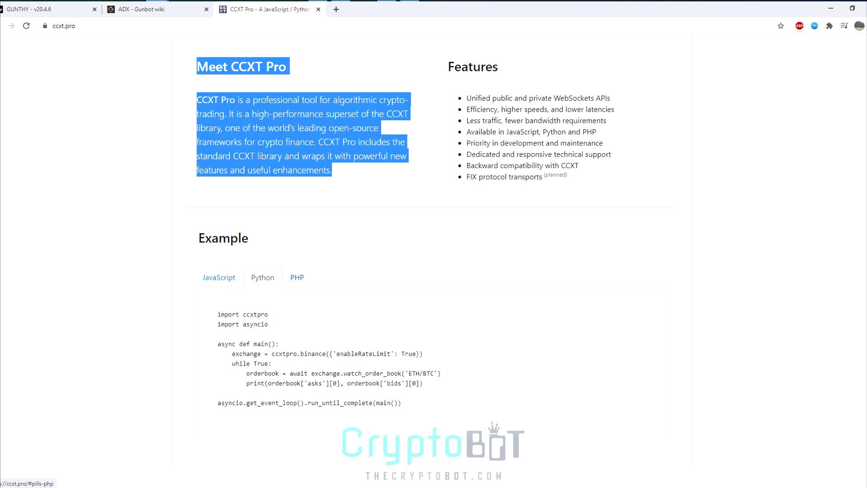
pyautogui.click(297, 277)
pyautogui.click(218, 277)
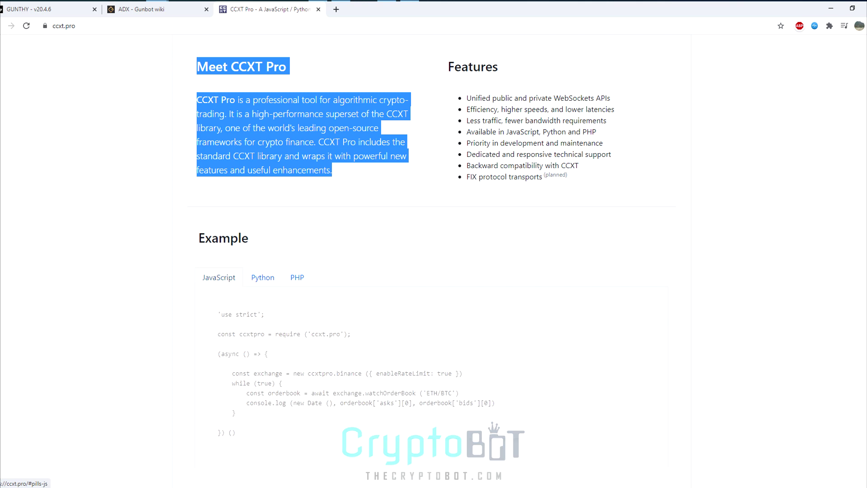
# Step: Select the page's web address and highlight the introduction paragraph again
pyautogui.scroll(3, 219, 278)
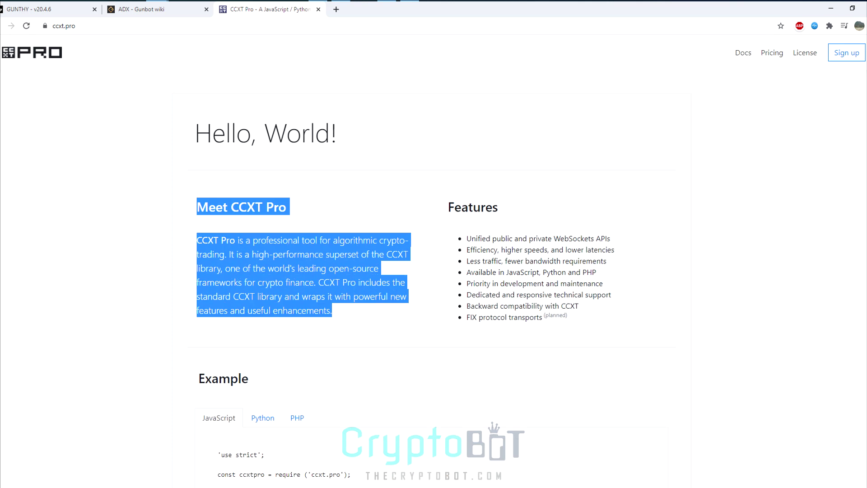
pyautogui.scroll(-1, 434, 264)
pyautogui.hotkey('ctrl', 'l')
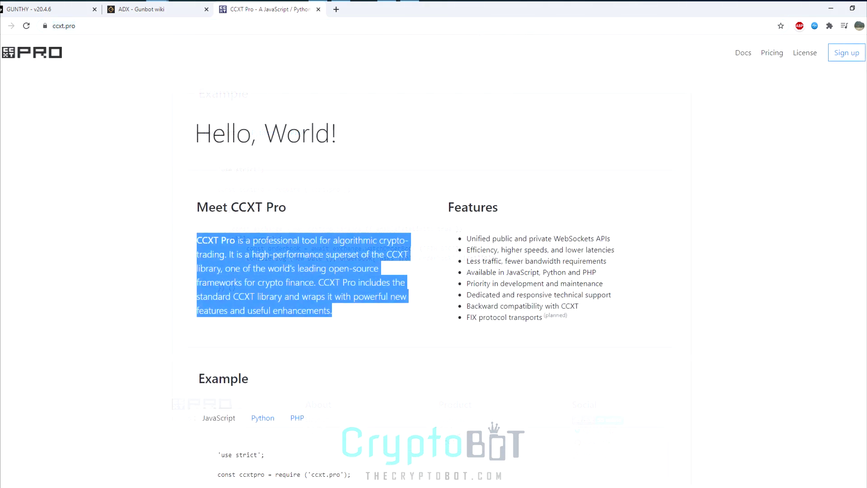
pyautogui.moveTo(332, 312); pyautogui.dragTo(197, 201)
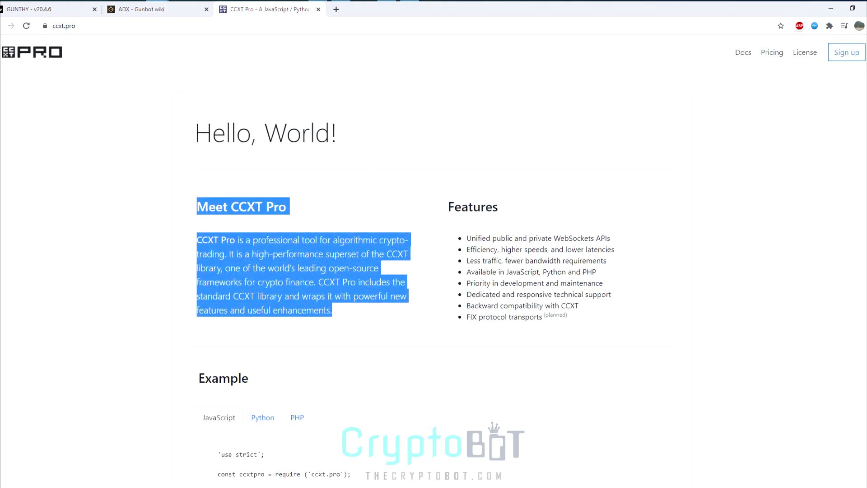
pyautogui.scroll(-1, 433, 264)
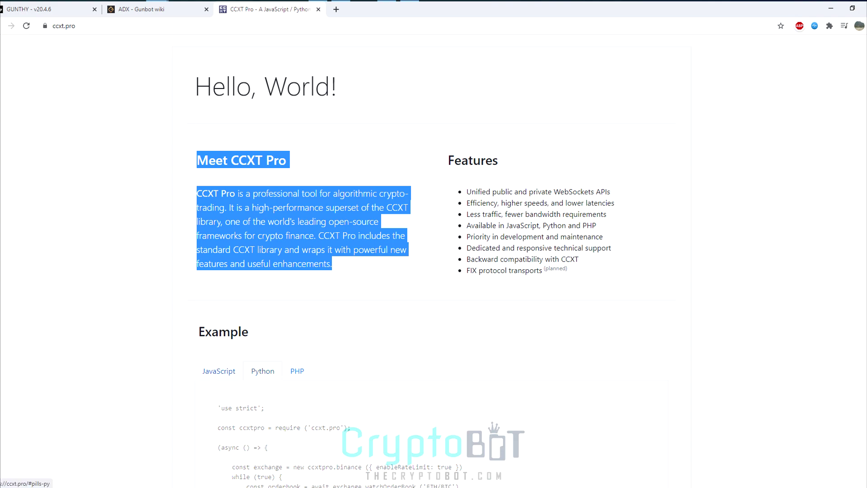
# Step: Open and close the Markets list to widen the BTC/ETH chart, then adjust the zoom
pyautogui.click(346, 74)
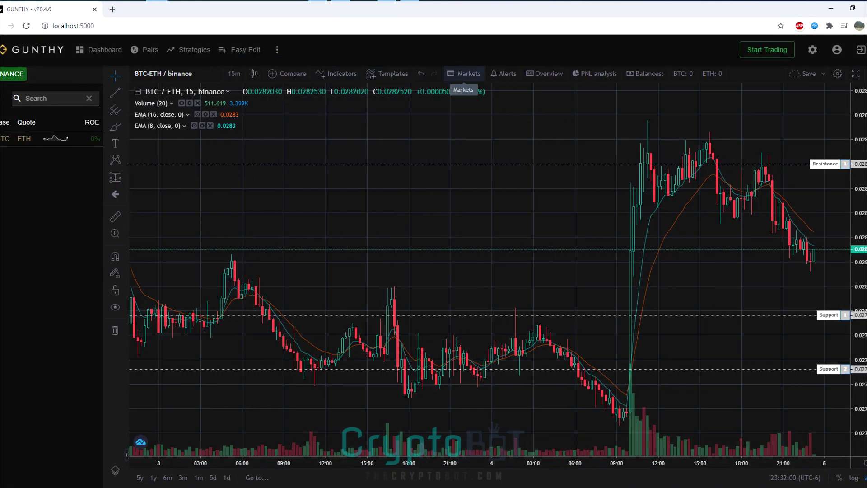
pyautogui.click(464, 75)
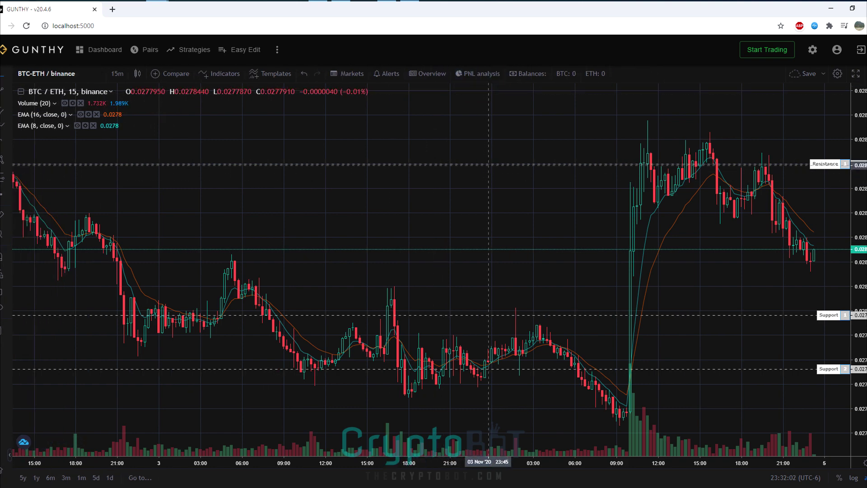
pyautogui.scroll(-2, 619, 167)
pyautogui.scroll(-1, 465, 462)
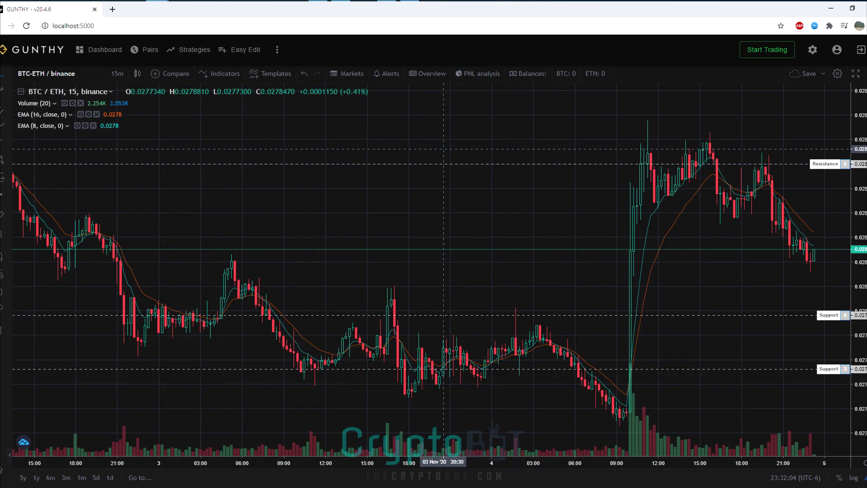
pyautogui.scroll(-1, 519, 322)
pyautogui.scroll(-1, 521, 322)
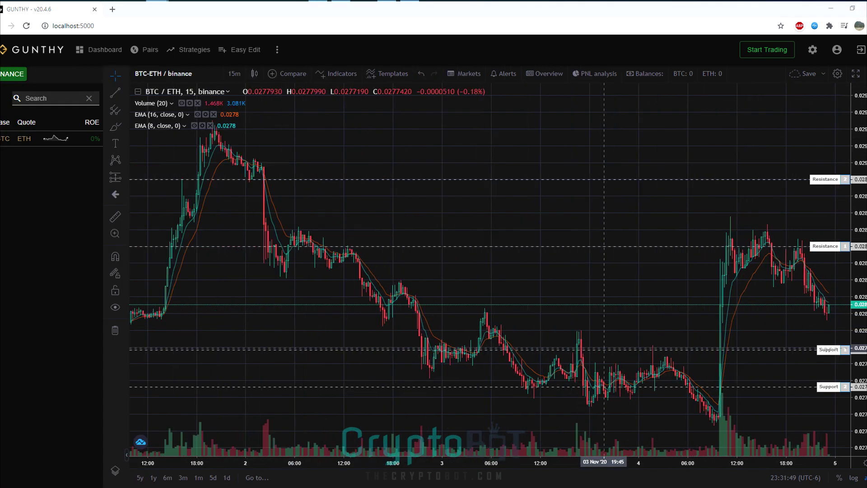
pyautogui.scroll(2, 497, 271)
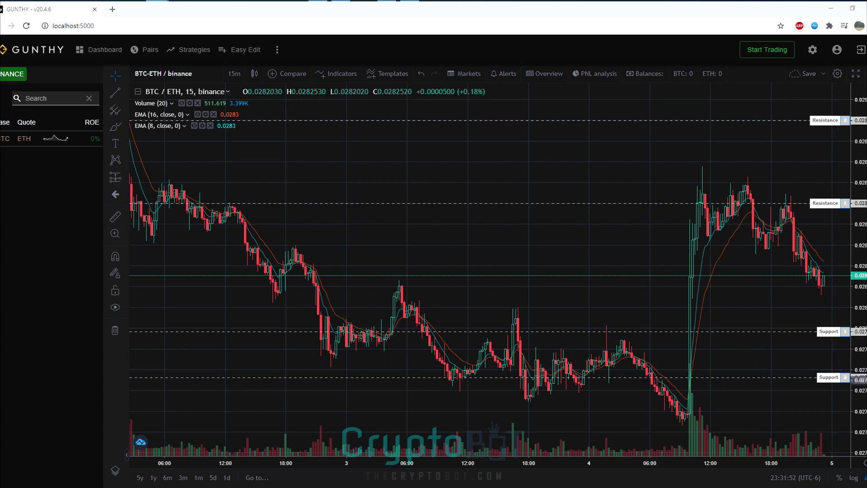
pyautogui.scroll(2, 496, 271)
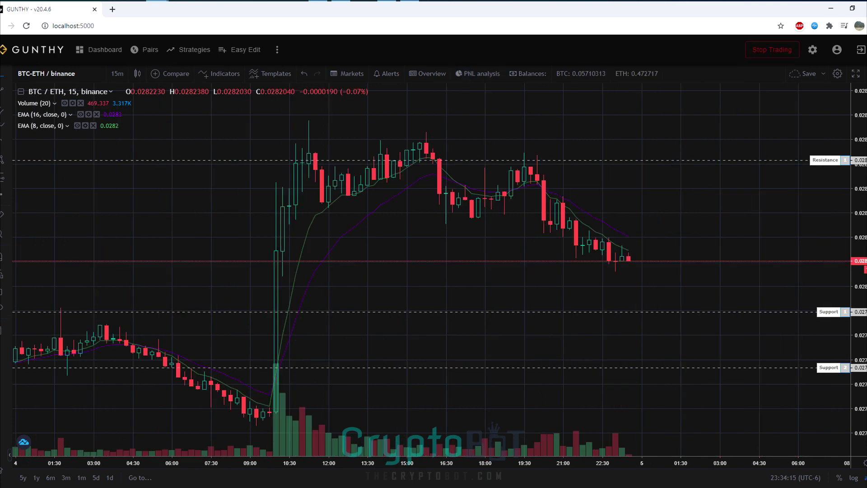
# Step: Dismiss the right-click menu, switch the chart style to filled Candles, and bring up Indicators
pyautogui.rightClick(51, 107)
pyautogui.moveTo(104, 114)
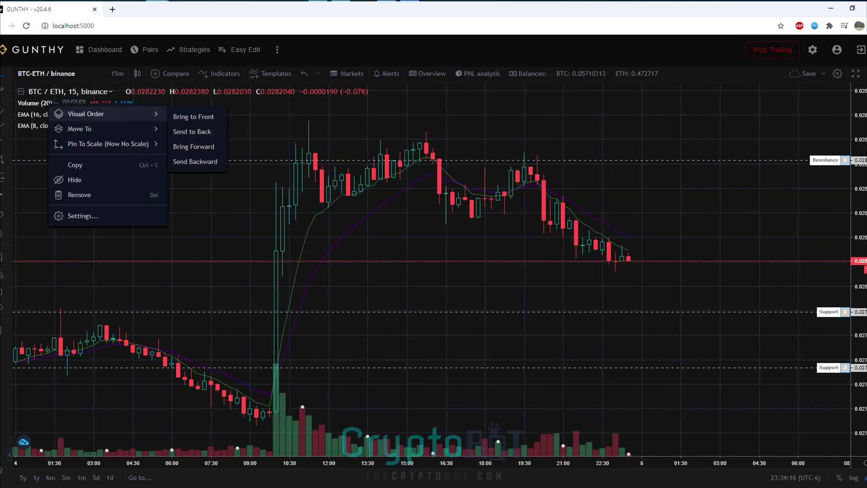
pyautogui.moveTo(108, 144)
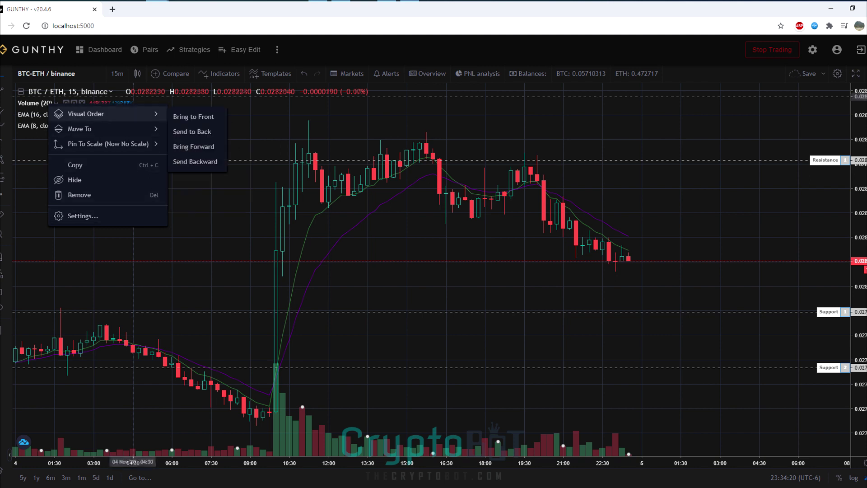
pyautogui.click(117, 74)
pyautogui.click(138, 73)
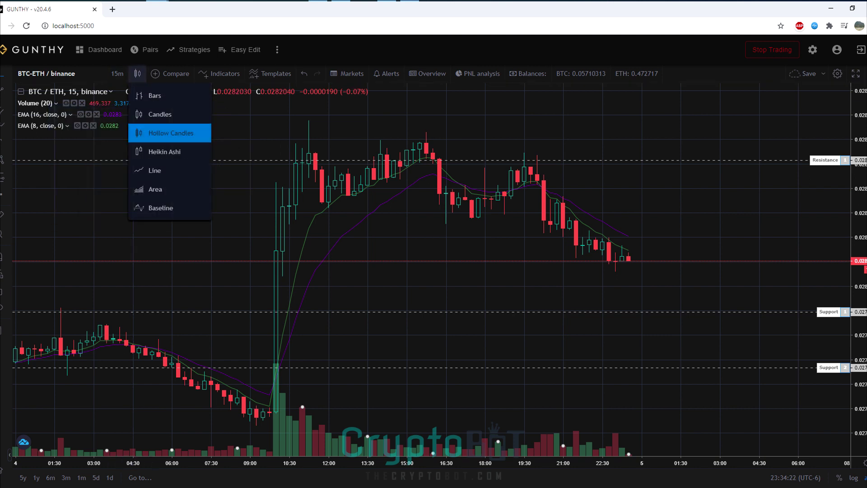
pyautogui.click(160, 114)
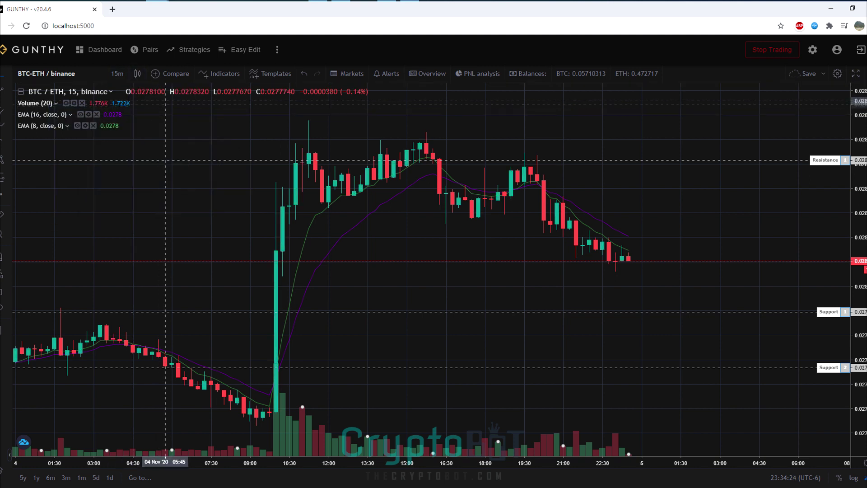
pyautogui.click(220, 74)
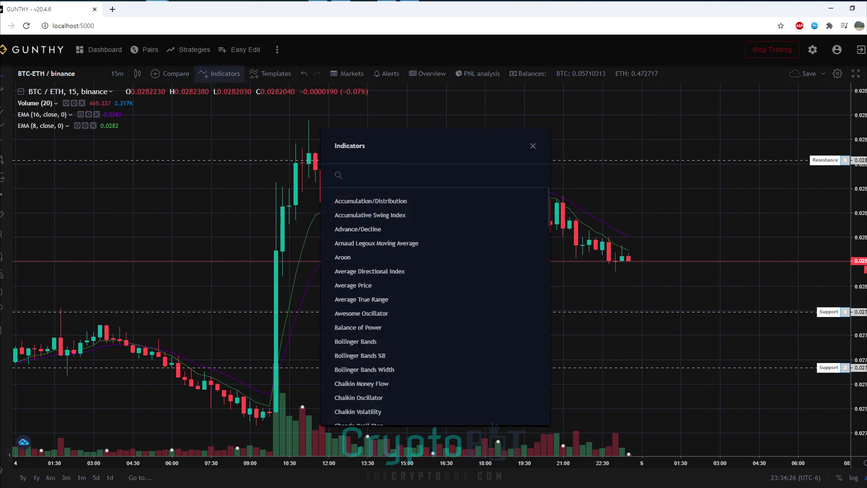
# Step: Scroll through the Indicators list, then go to the account PNL analysis page
pyautogui.scroll(-1, 406, 303)
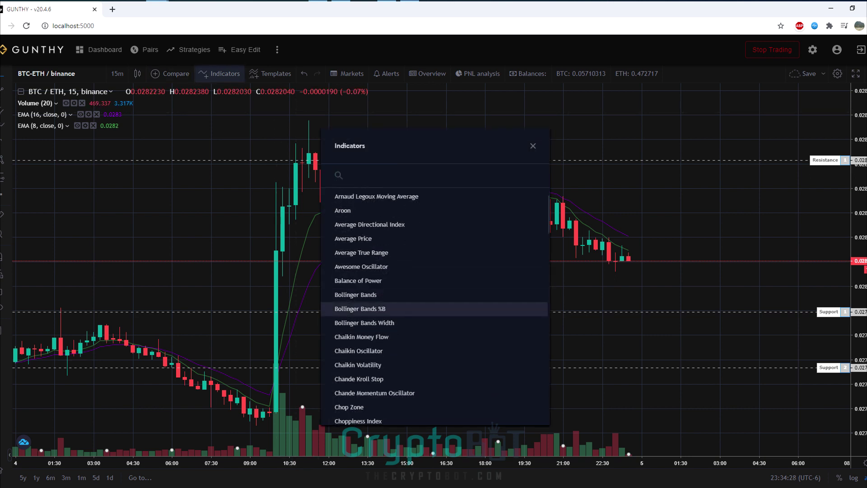
pyautogui.scroll(-1, 407, 289)
pyautogui.scroll(-1, 406, 278)
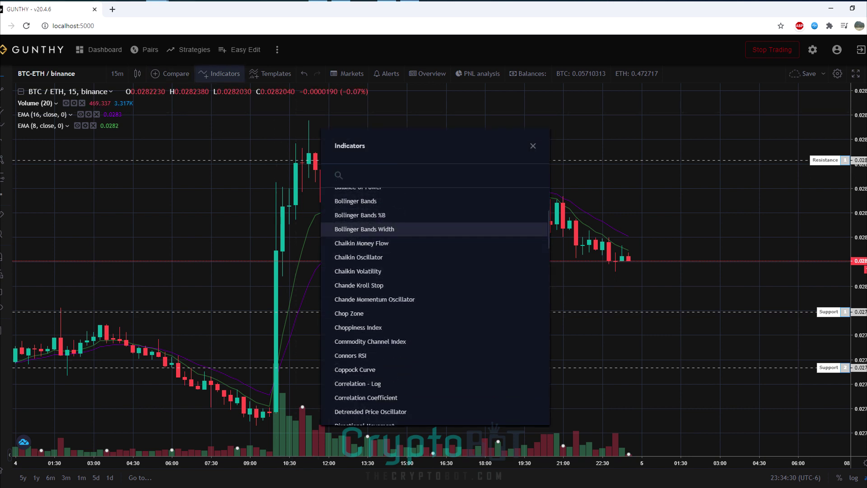
pyautogui.scroll(-1, 407, 277)
pyautogui.scroll(-1, 407, 278)
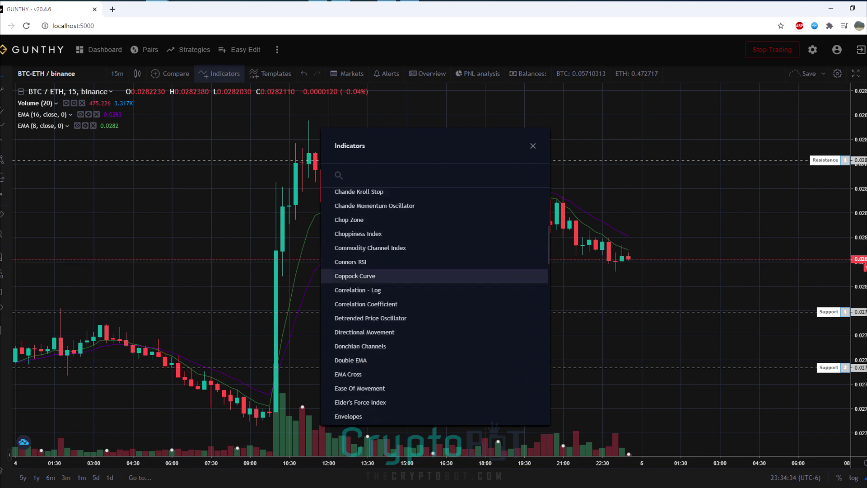
pyautogui.scroll(-2, 407, 267)
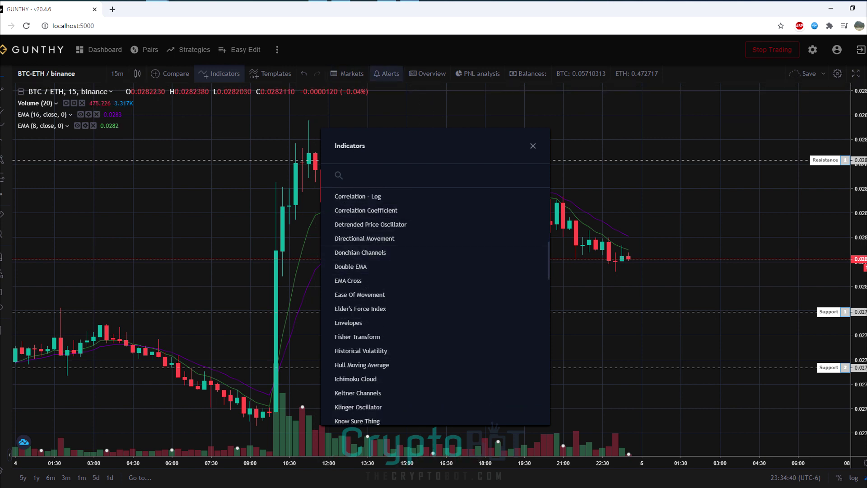
pyautogui.click(478, 73)
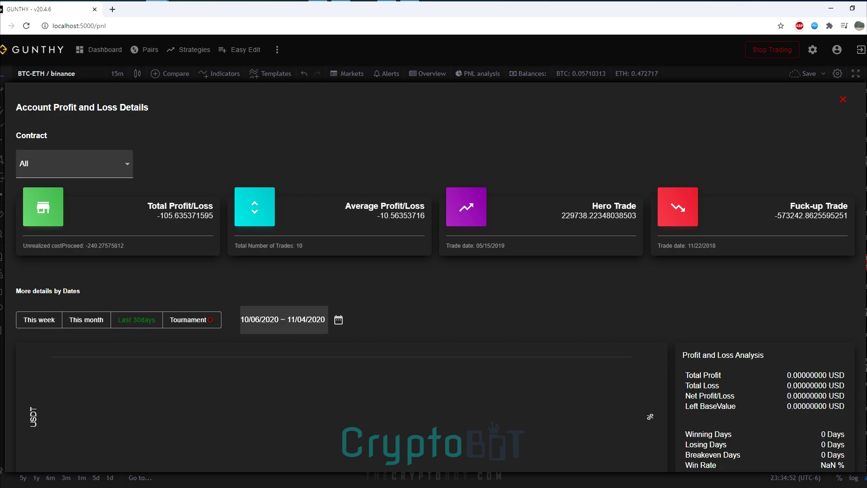
# Step: Scroll through the profit and loss charts and back, then list the contracts
pyautogui.scroll(-6, 435, 277)
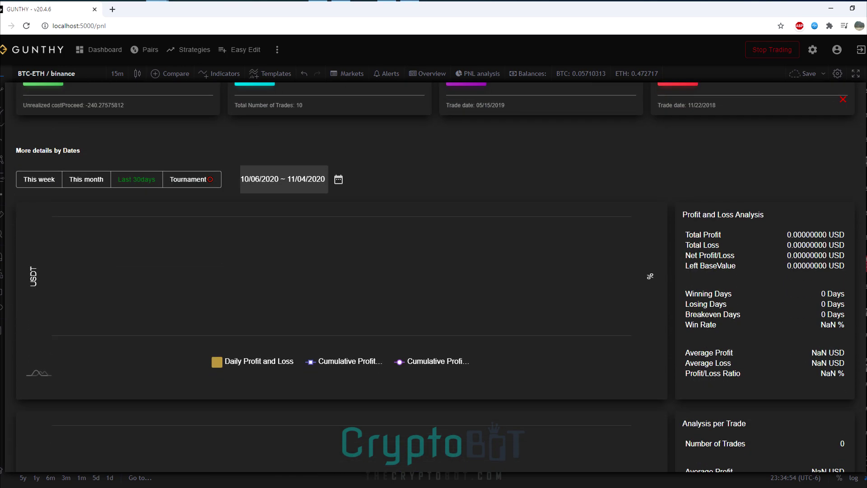
pyautogui.scroll(-10, 435, 276)
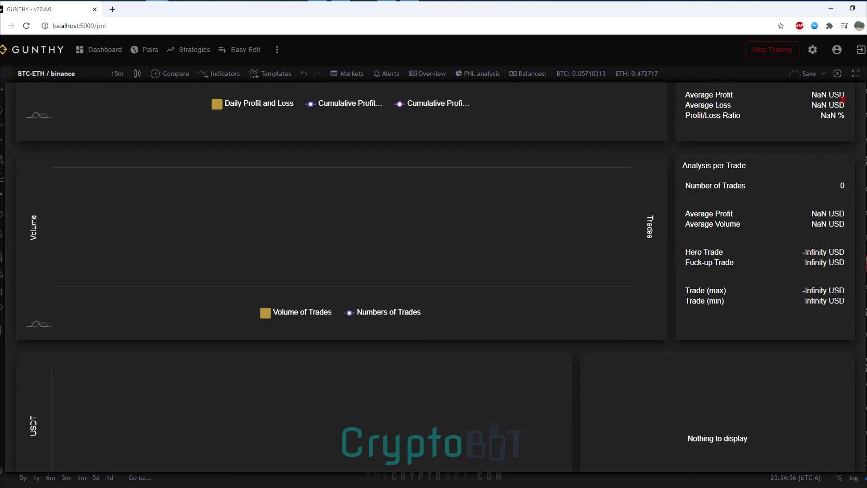
pyautogui.scroll(16, 435, 278)
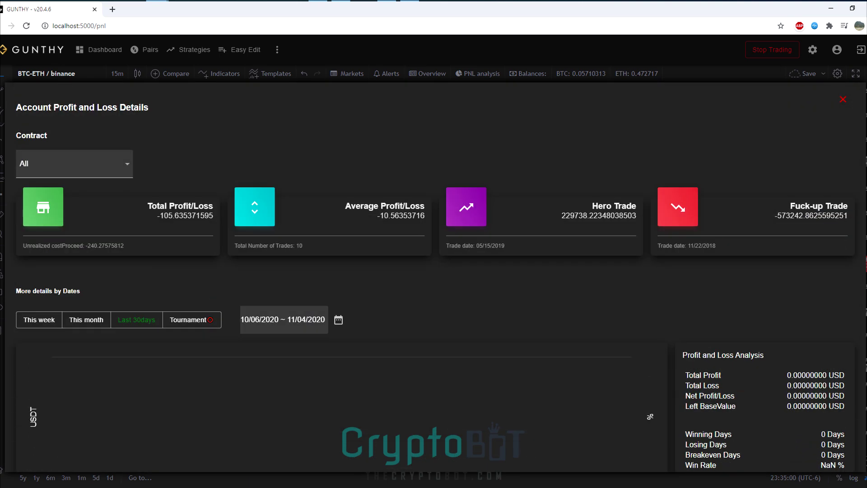
pyautogui.click(74, 164)
# Step: Filter profits to binance/BTC-ETH, return to the zoomed-out chart, and open Alerts
pyautogui.click(54, 180)
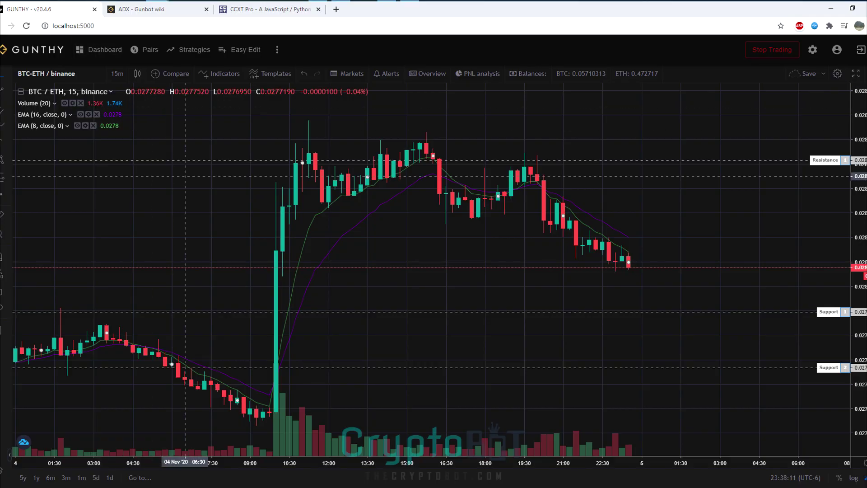
pyautogui.scroll(-1, 451, 190)
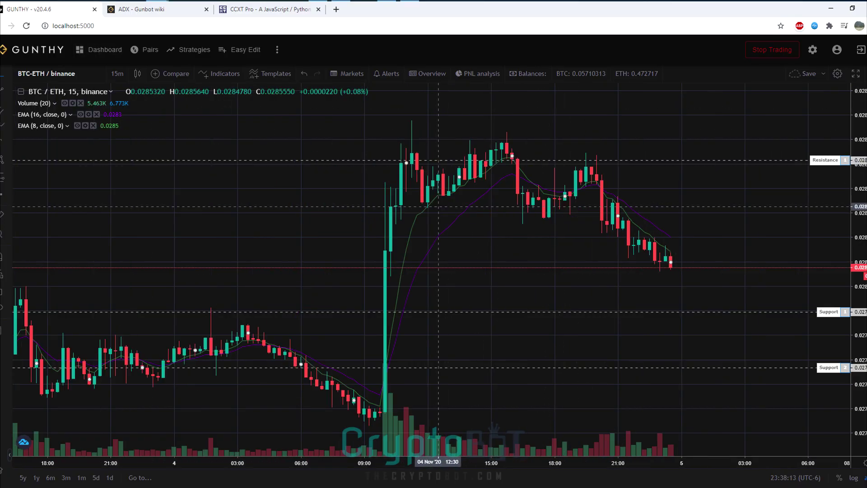
pyautogui.click(385, 73)
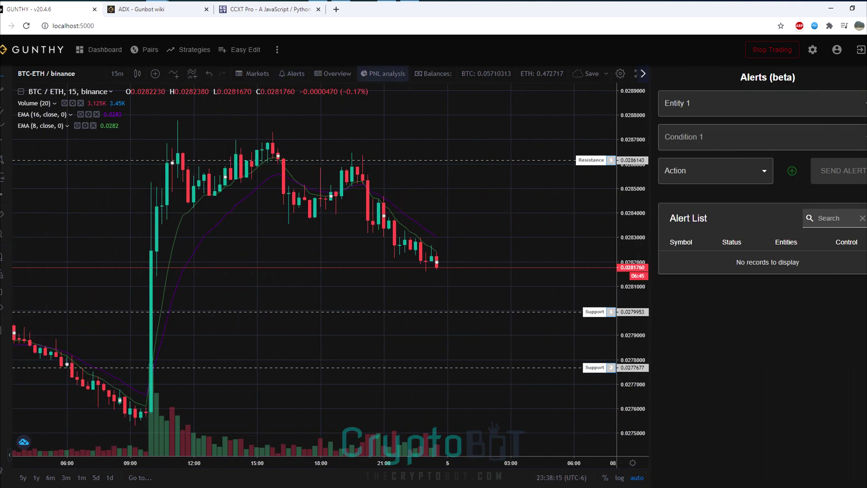
# Step: Set alert Entity 1 to EMA (16, close, 0), leave Condition 1 unchosen, and open Dashboard
pyautogui.click(722, 102)
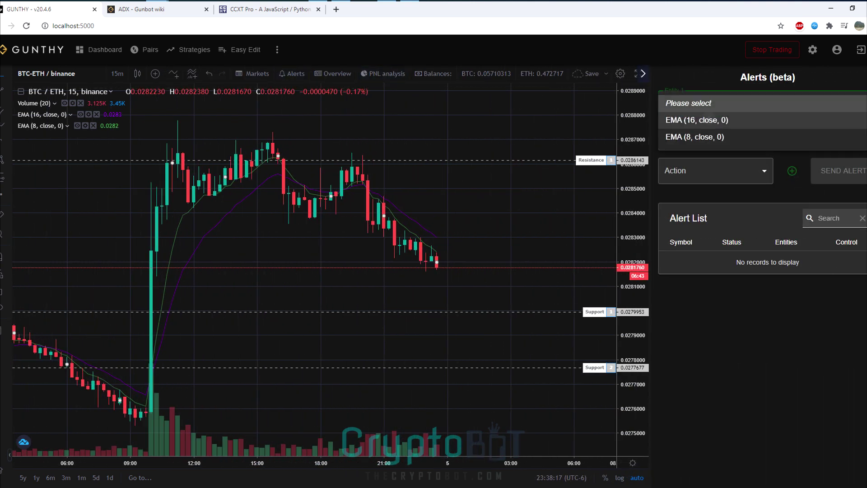
pyautogui.click(697, 120)
pyautogui.click(723, 132)
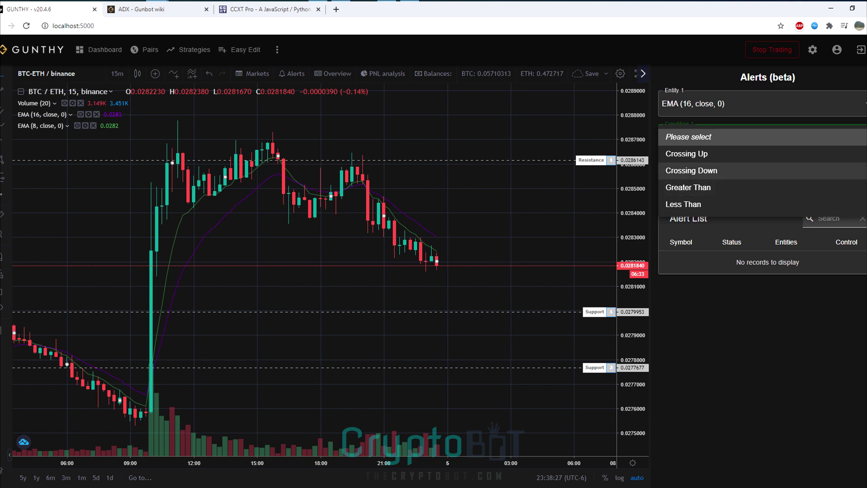
pyautogui.press('Escape')
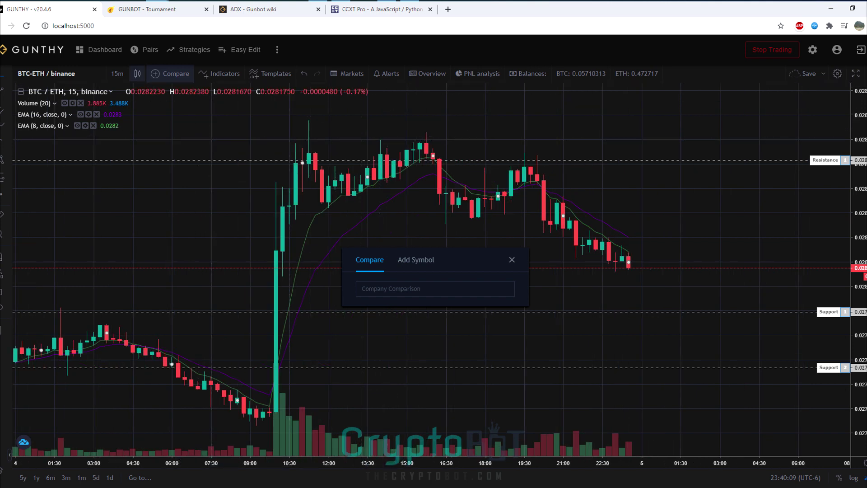
pyautogui.click(99, 49)
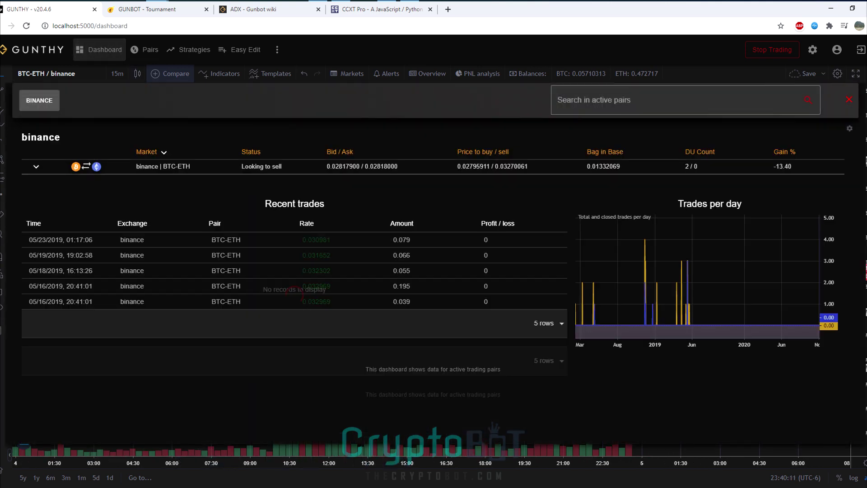
# Step: On the Trading Pairs page, choose binance as the exchange and list its pairs
pyautogui.click(144, 49)
pyautogui.click(145, 204)
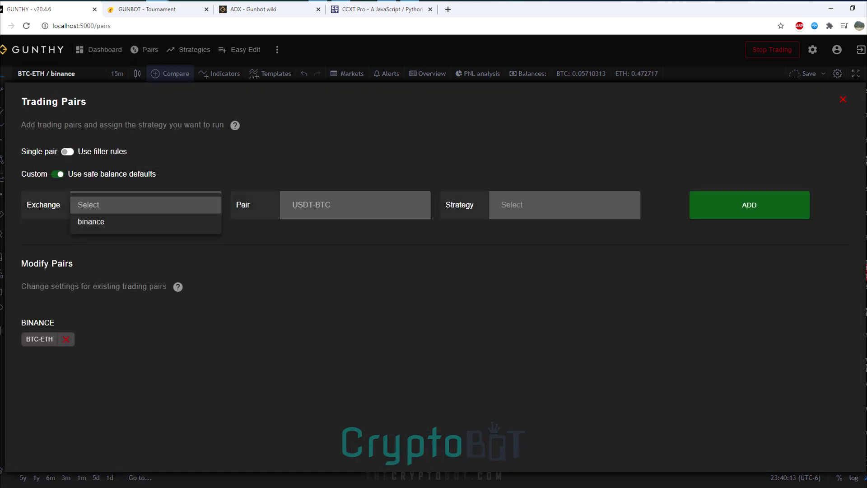
pyautogui.click(91, 221)
pyautogui.click(355, 205)
# Step: Scroll through the binance pair list, then show the strategy choices (ADX, ATRTS, BBTA)
pyautogui.scroll(-3, 355, 251)
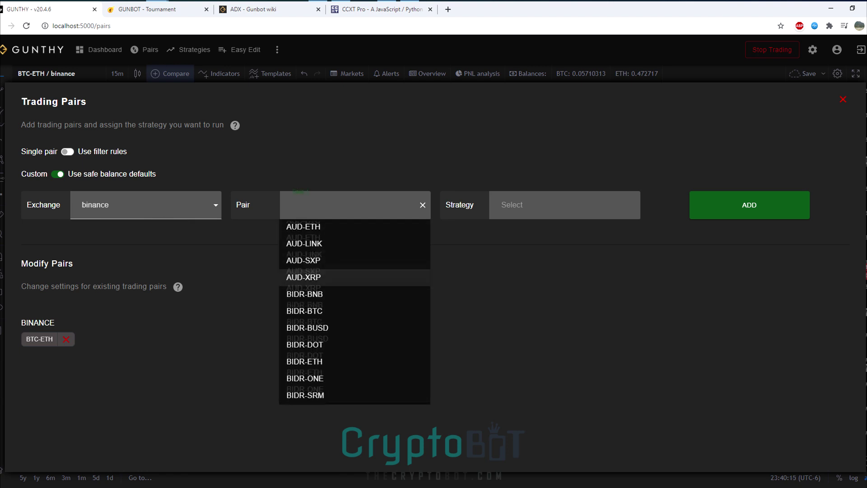
pyautogui.scroll(-7, 354, 262)
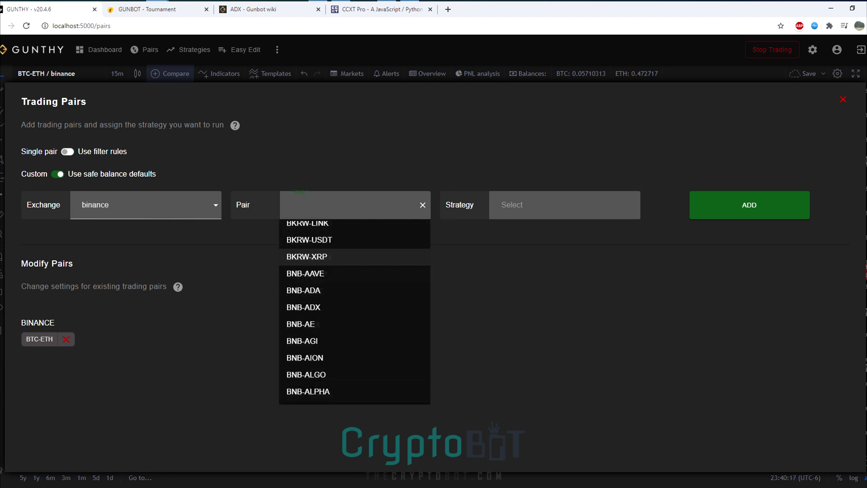
pyautogui.scroll(-6, 355, 269)
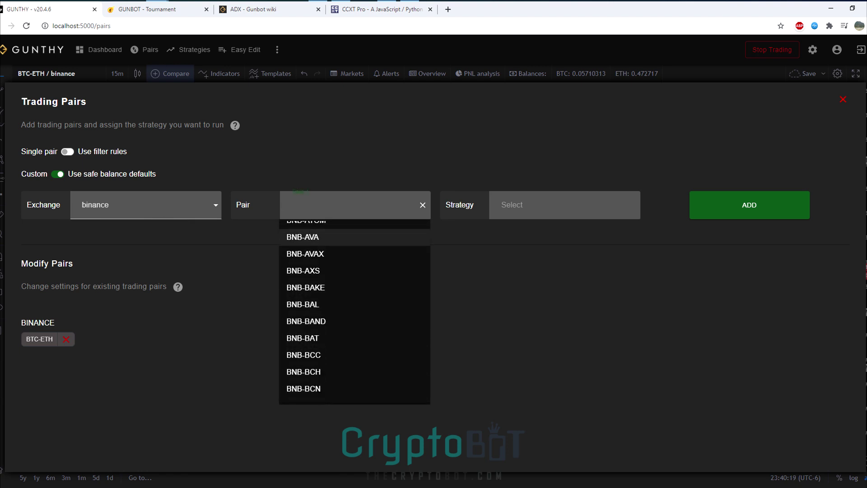
pyautogui.scroll(-3, 355, 270)
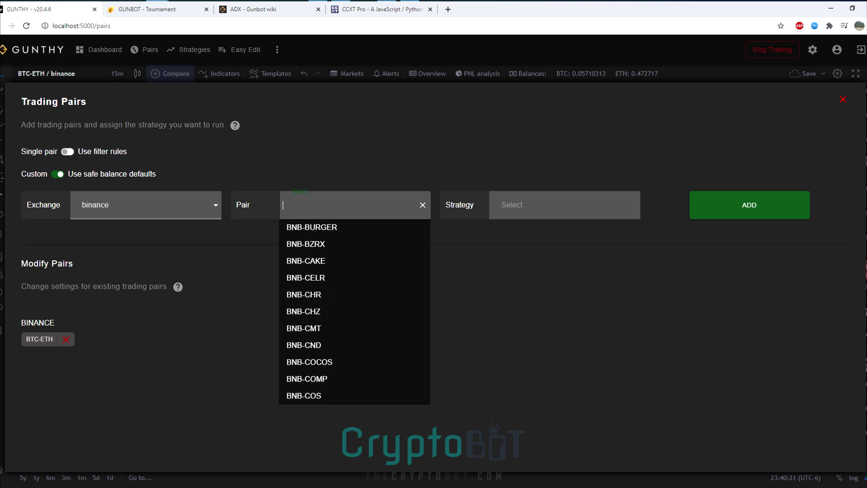
pyautogui.scroll(-3, 354, 279)
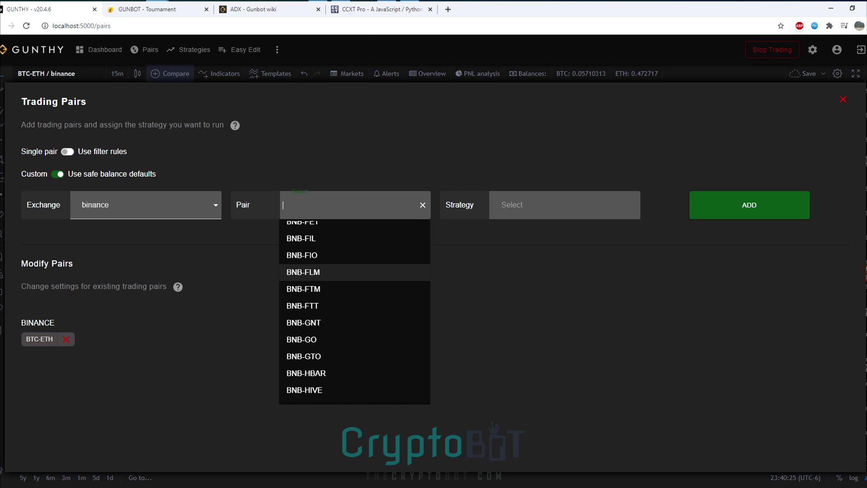
pyautogui.scroll(-3, 355, 311)
pyautogui.scroll(-5, 354, 249)
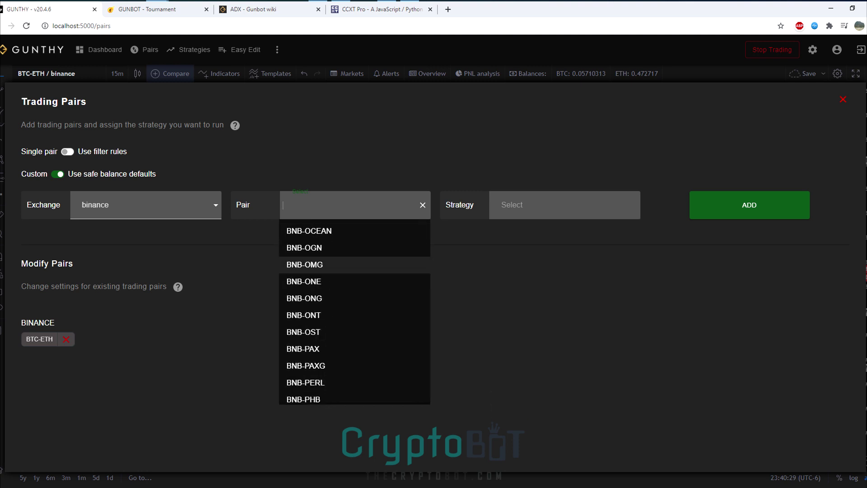
pyautogui.scroll(-5, 355, 312)
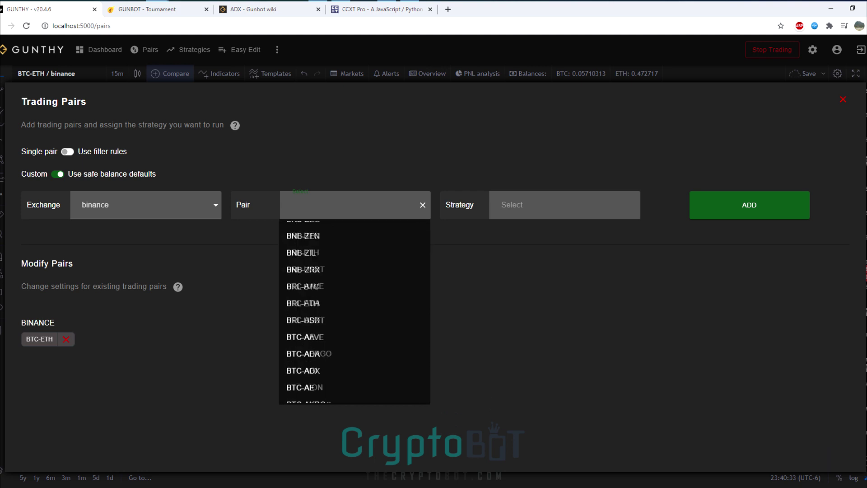
pyautogui.scroll(-10, 354, 311)
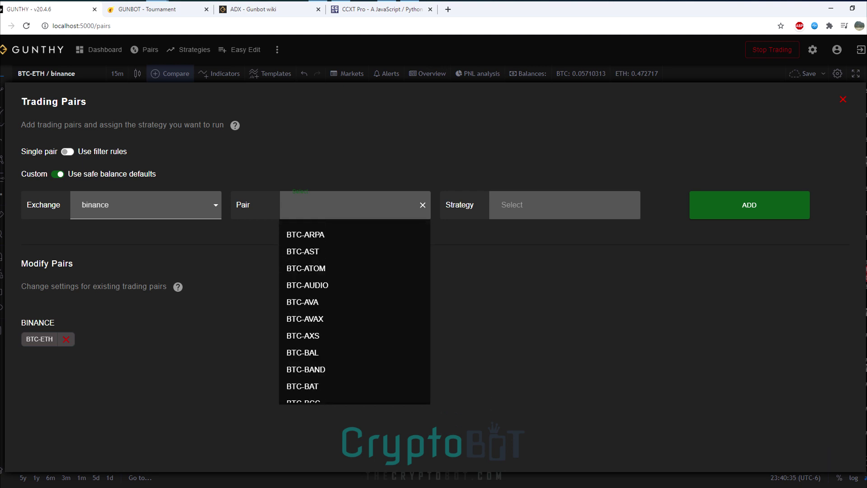
pyautogui.scroll(-10, 355, 312)
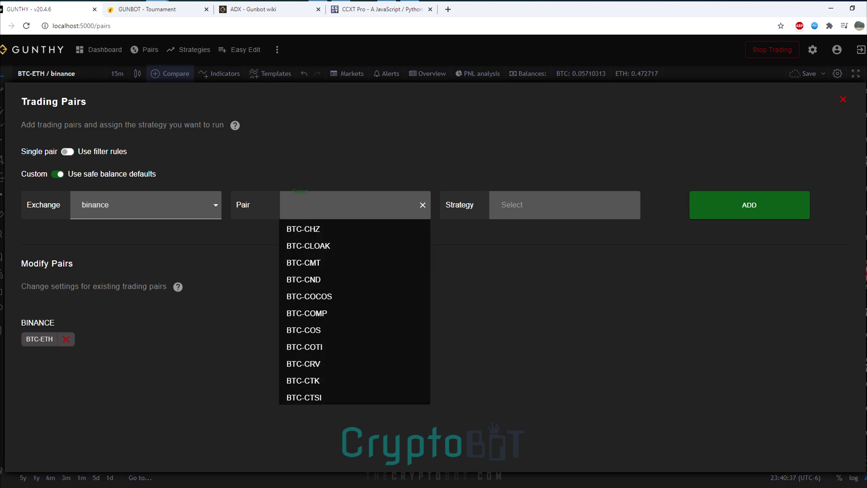
pyautogui.scroll(-5, 354, 312)
pyautogui.click(564, 205)
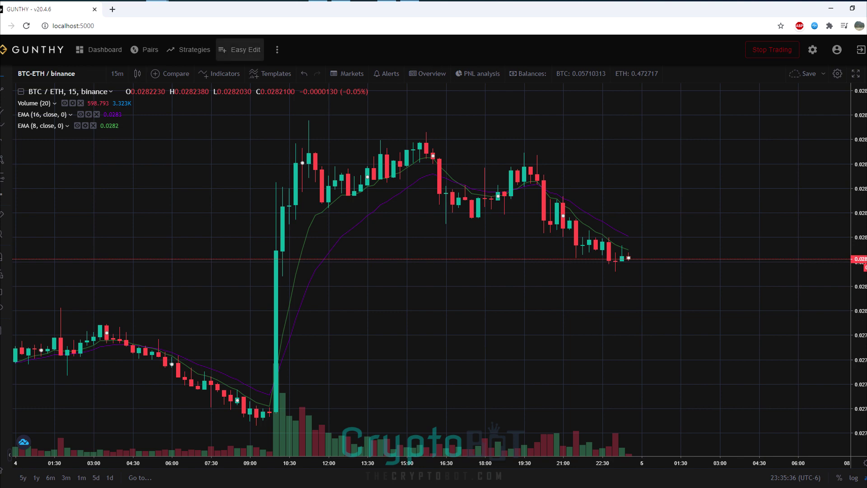
# Step: In Easy Edit, choose binance as exchange and BTC-BRD as the trading pair
pyautogui.click(239, 50)
pyautogui.click(217, 287)
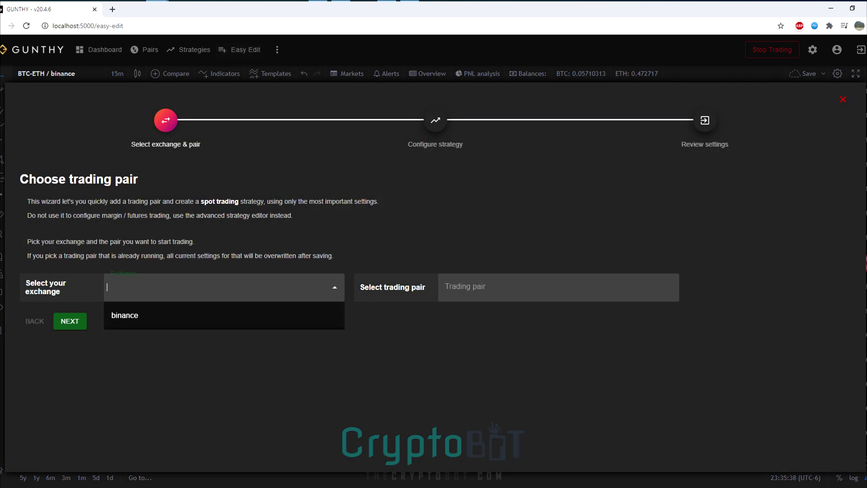
pyautogui.click(122, 312)
pyautogui.click(556, 287)
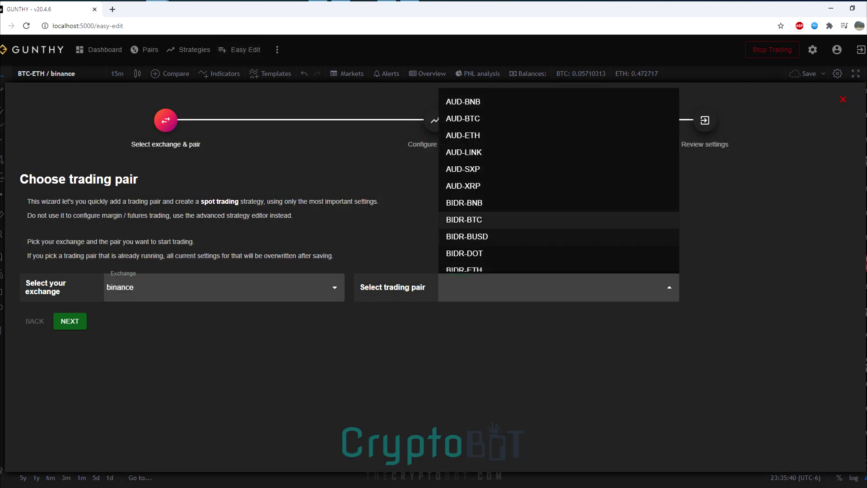
pyautogui.scroll(-10, 558, 220)
pyautogui.scroll(-20, 558, 181)
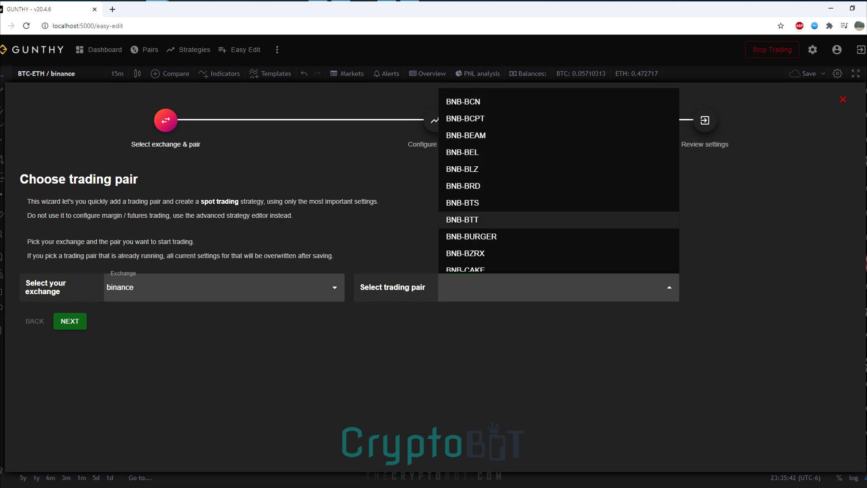
pyautogui.scroll(-5, 559, 181)
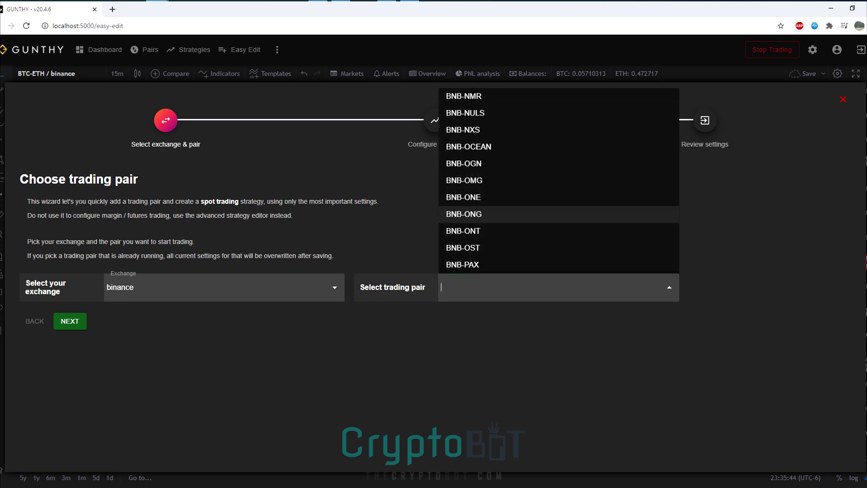
pyautogui.scroll(-10, 558, 212)
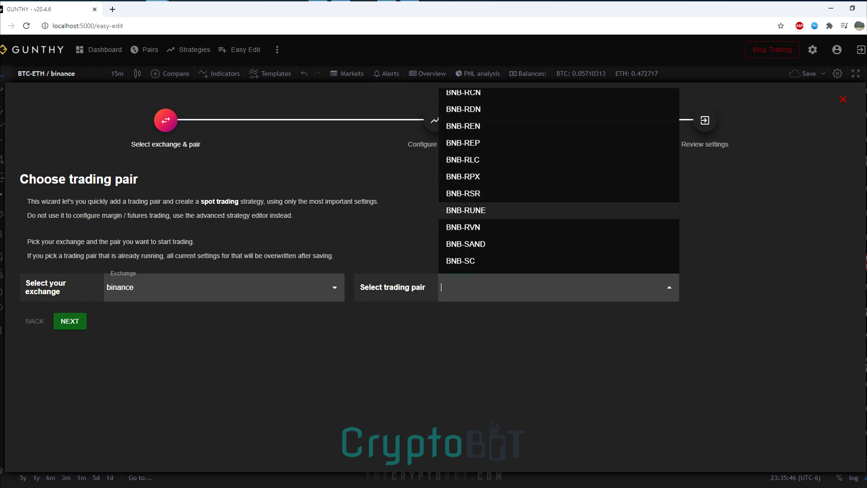
pyautogui.scroll(-15, 559, 210)
pyautogui.scroll(-7, 558, 205)
pyautogui.scroll(-20, 559, 194)
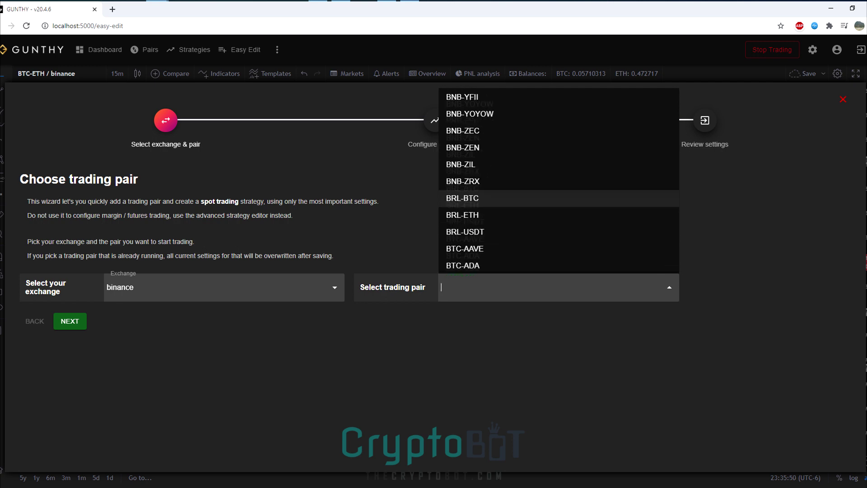
pyautogui.scroll(-5, 558, 194)
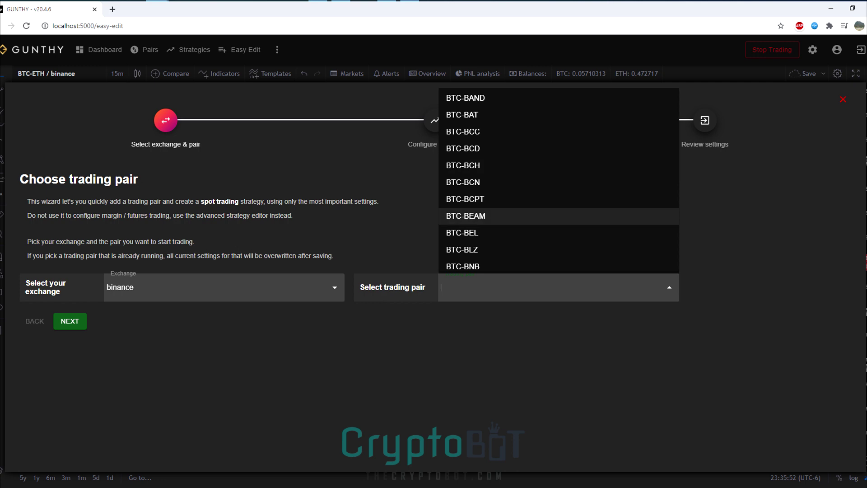
pyautogui.click(559, 193)
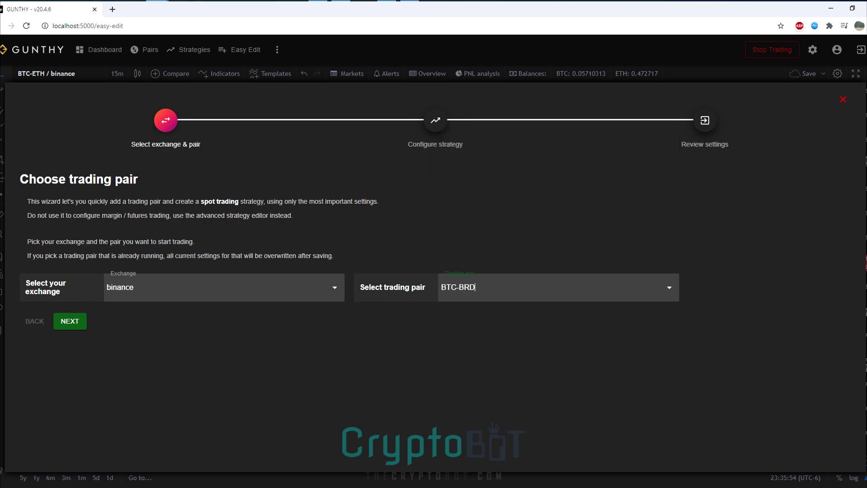
# Step: Continue to strategy setup, load the ADX preset, and open the ADX buy-method wiki help
pyautogui.click(69, 321)
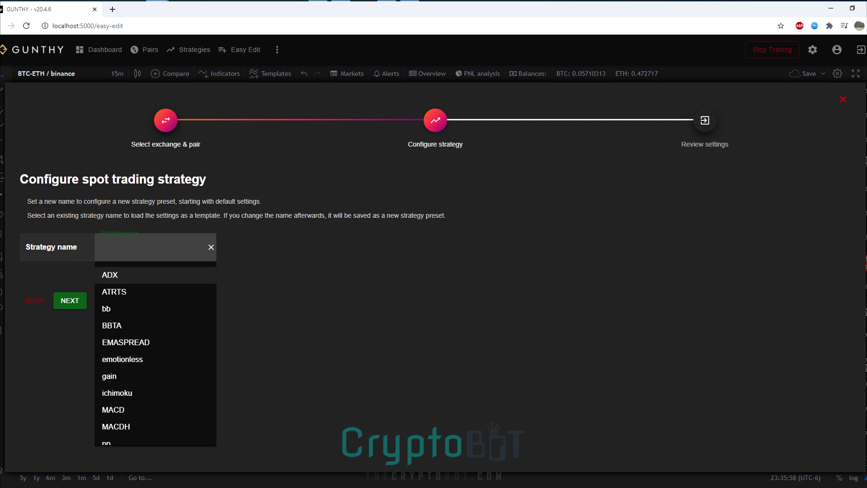
pyautogui.click(110, 274)
pyautogui.scroll(-3, 407, 270)
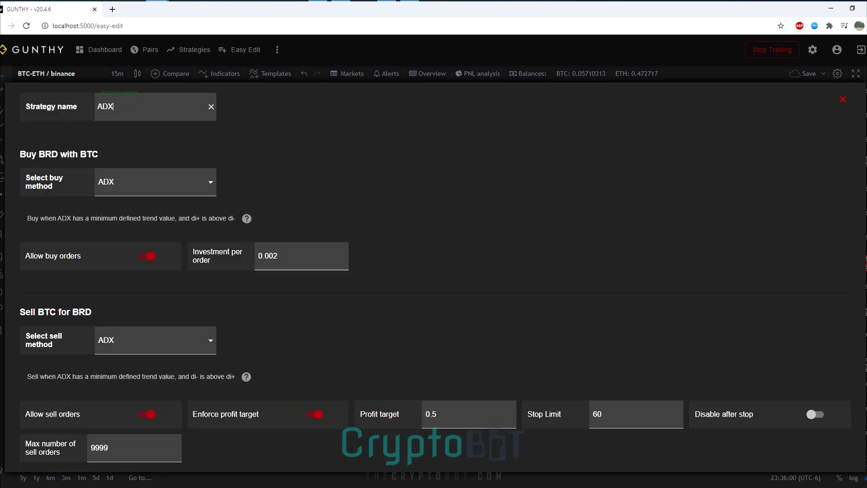
pyautogui.click(247, 218)
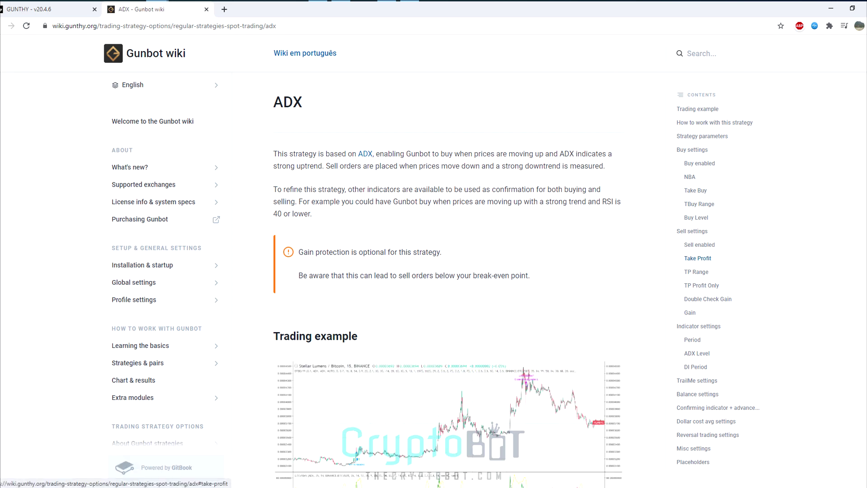
# Step: Scroll the ADX wiki article past the trading example and infographic to the NBA, Take Buy, TBuy Range and Buy Level settings
pyautogui.scroll(-2, 448, 262)
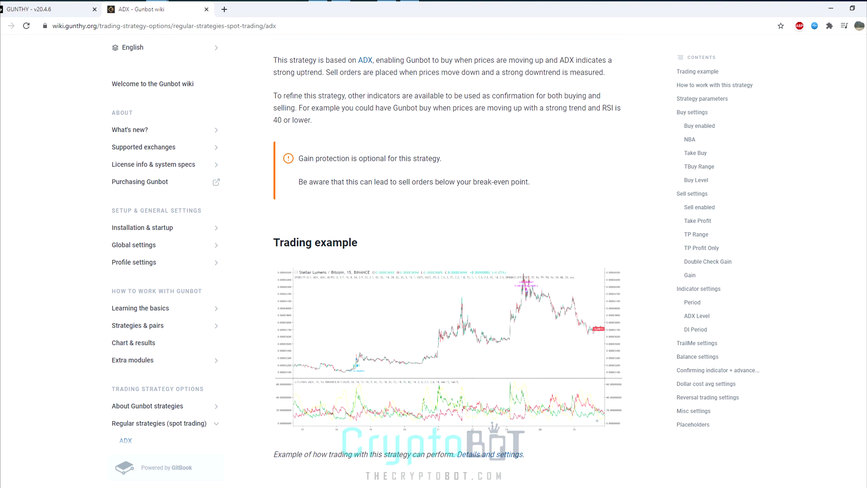
pyautogui.scroll(-2, 447, 262)
pyautogui.scroll(-2, 447, 262)
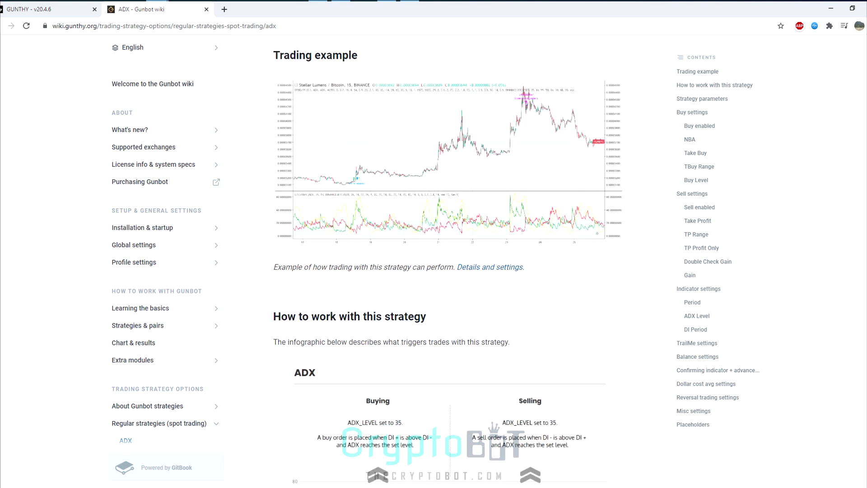
pyautogui.scroll(-2, 447, 262)
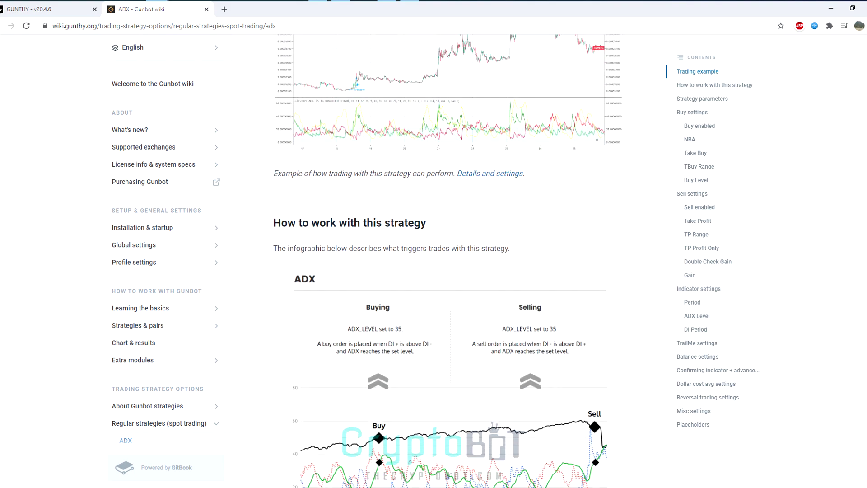
pyautogui.scroll(-3, 447, 262)
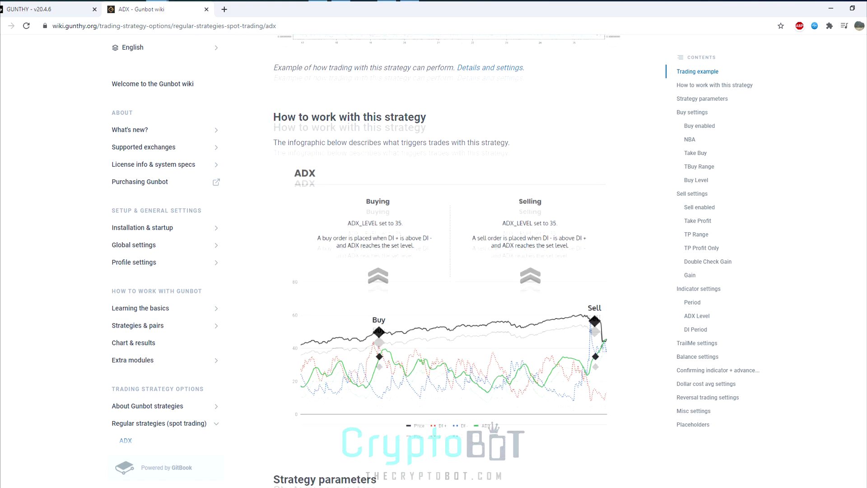
pyautogui.scroll(-2, 448, 262)
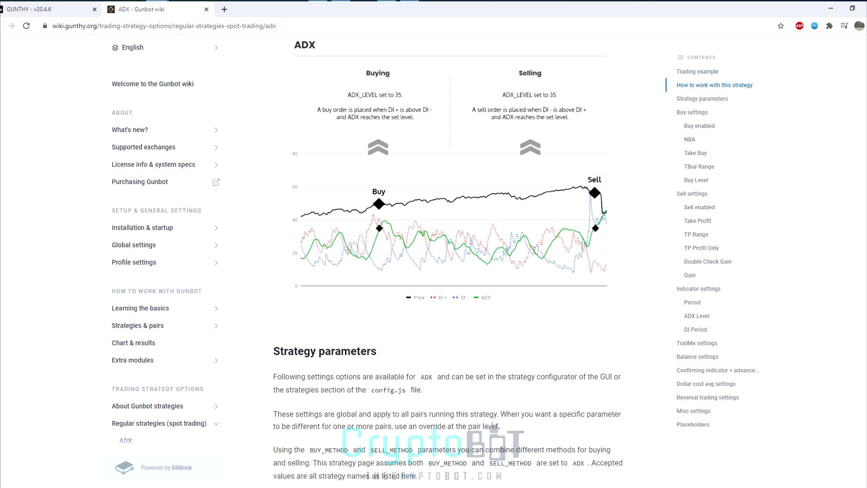
pyautogui.scroll(-4, 448, 262)
pyautogui.scroll(-4, 447, 262)
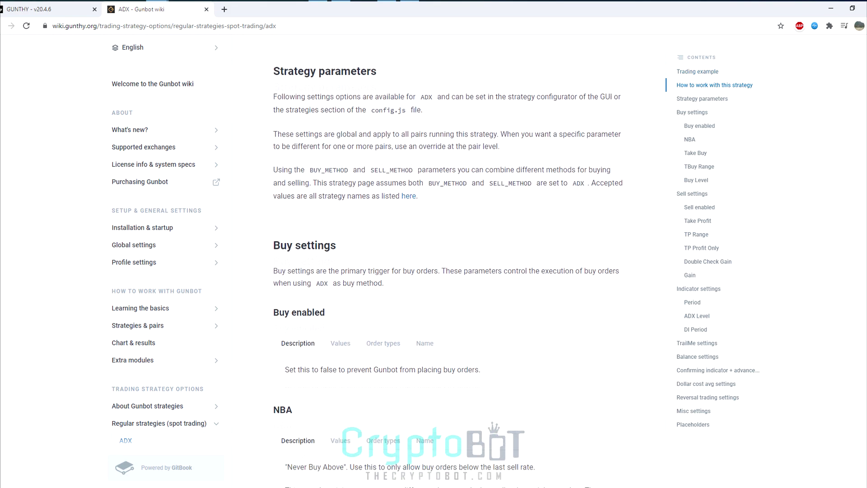
pyautogui.scroll(-4, 447, 262)
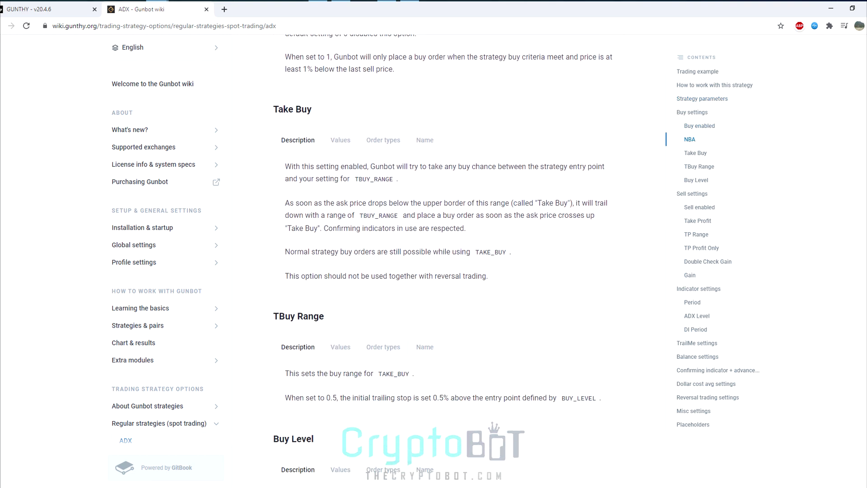
pyautogui.scroll(-2, 434, 262)
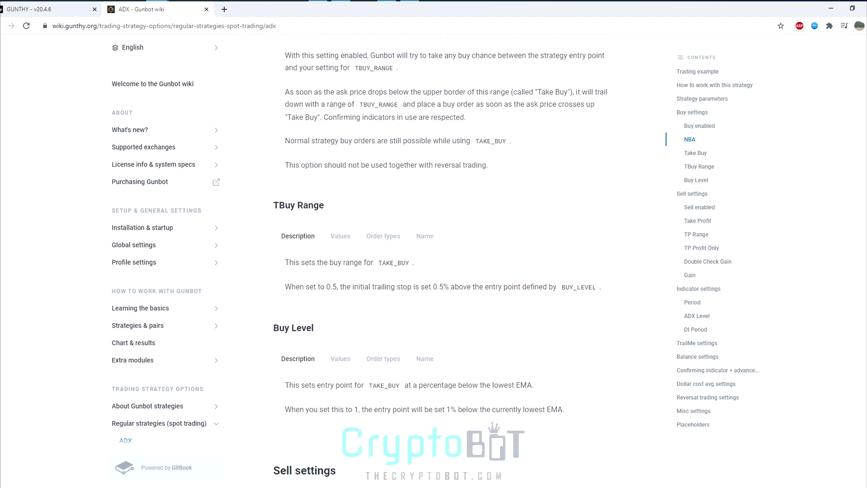